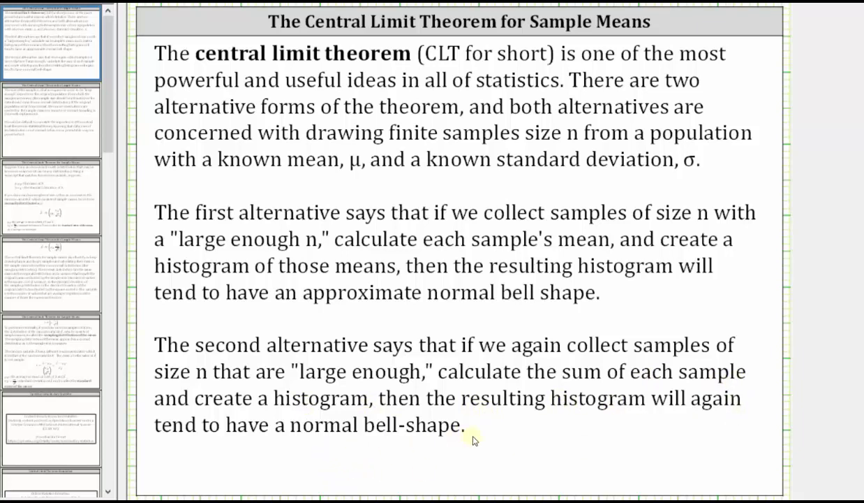
Advance to the slide saying samples need at least 30 observations or normal data, drawn with replacement.
click(58, 127)
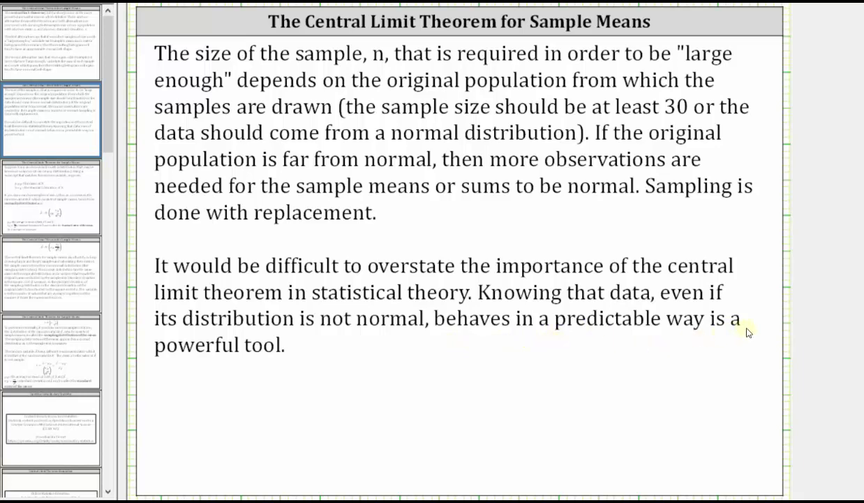
Show the slide stating X̄ ~ N(μX, σX/√n), with σX/√n as the standard error of the mean.
click(60, 198)
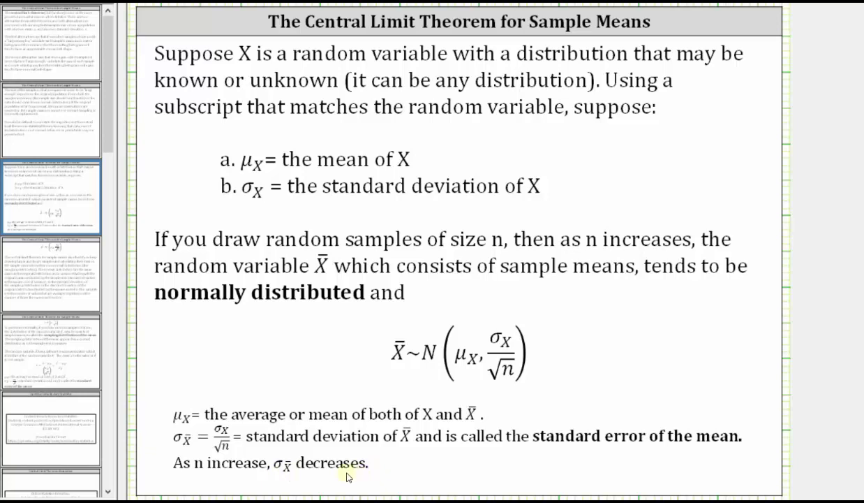
Show the slide explaining in words that sample means are normal with standard deviation σX/√n.
click(59, 278)
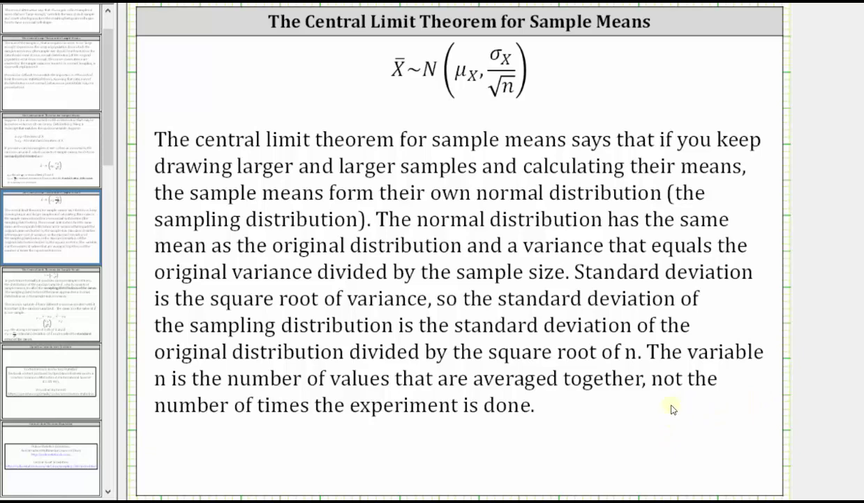
Advance to slide 5 with the formal statement of the central limit theorem.
click(36, 288)
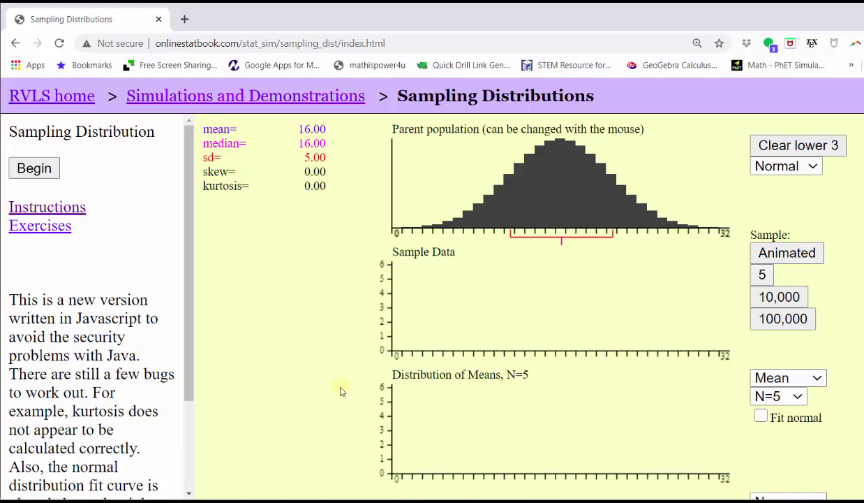
Change the sample size for the distribution of means from N=5 to N=25.
click(800, 402)
click(787, 377)
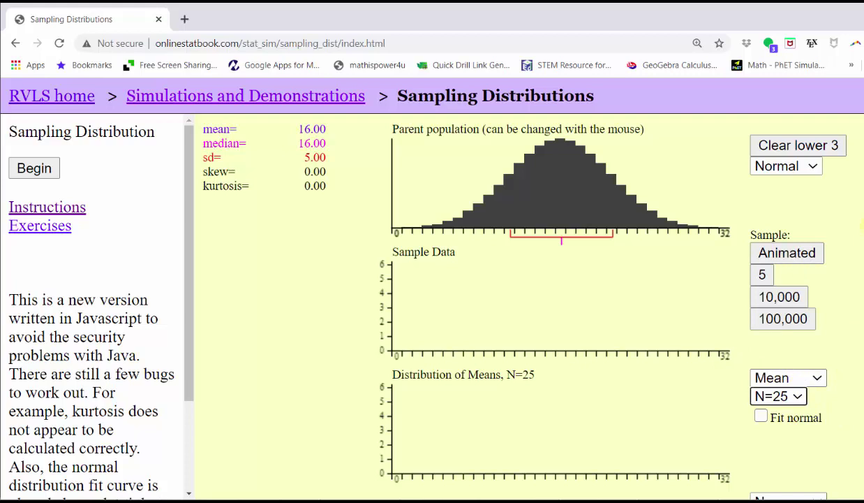
click(777, 393)
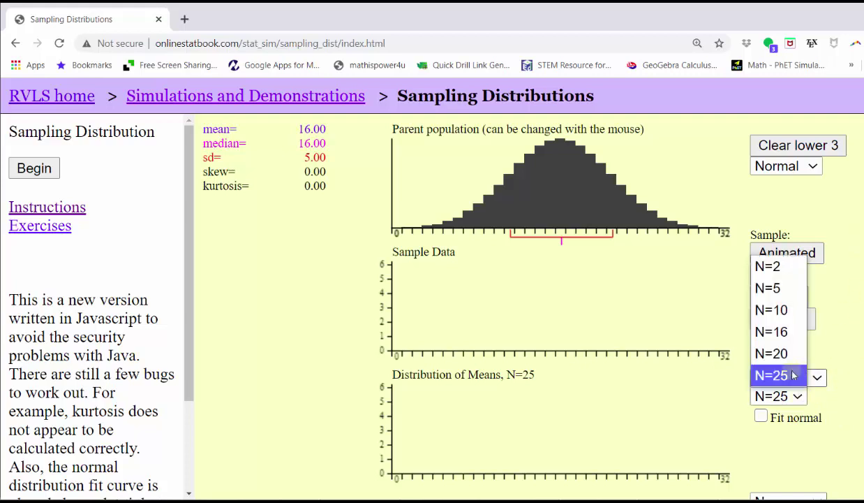
click(796, 375)
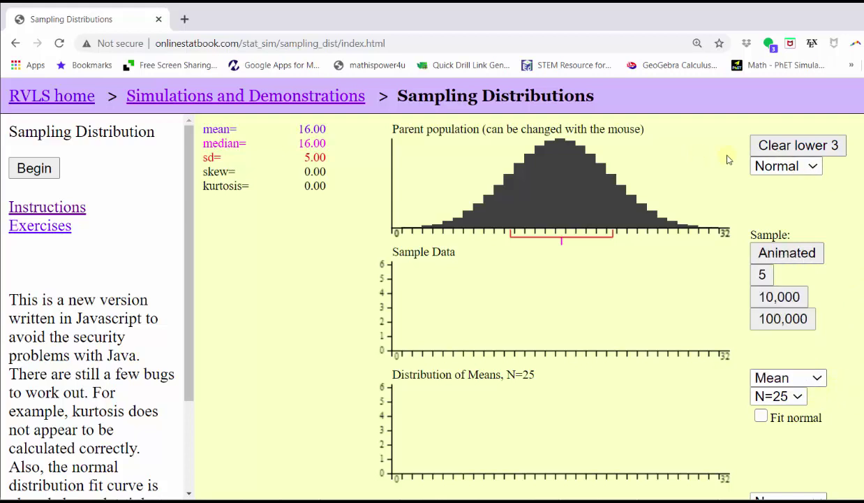
Try a Uniform population, then settle on Skewed (mean 8.08, sd 6.22, skew 0.83).
click(789, 170)
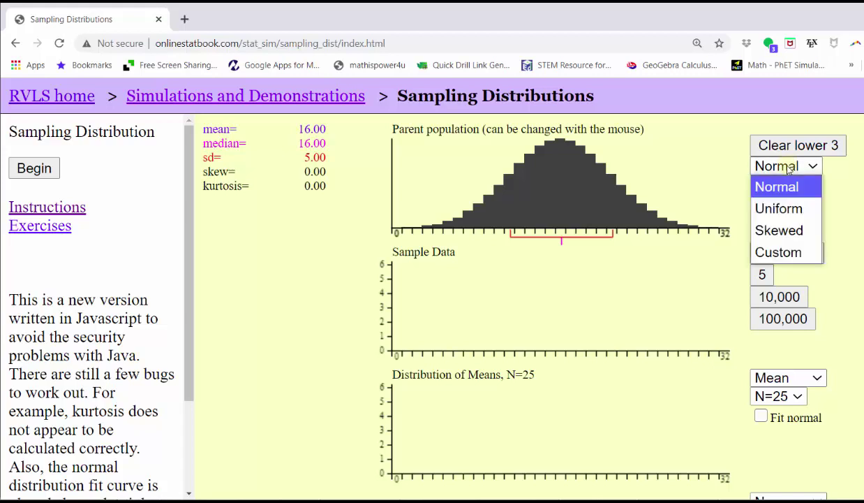
click(775, 208)
click(788, 168)
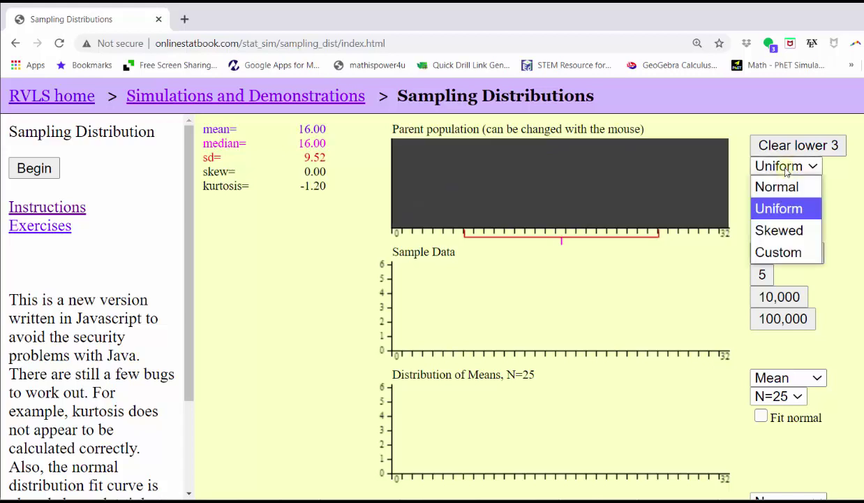
click(754, 227)
click(787, 167)
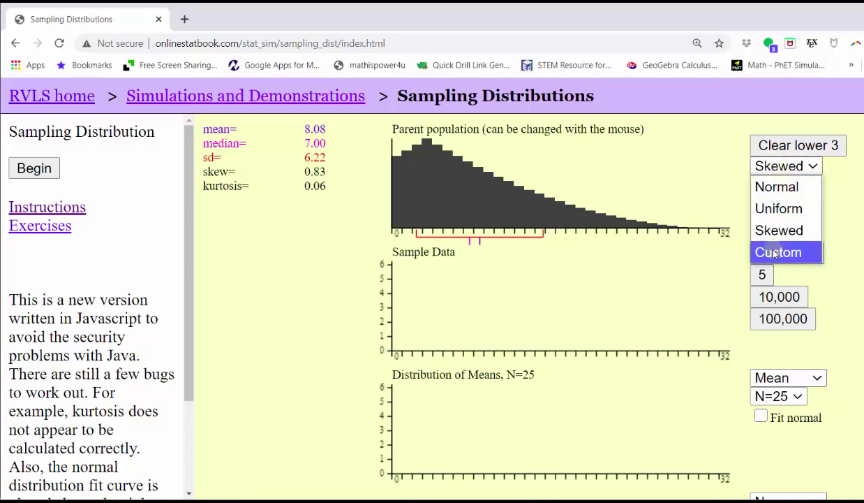
key(Up)
key(Up)
key(Up)
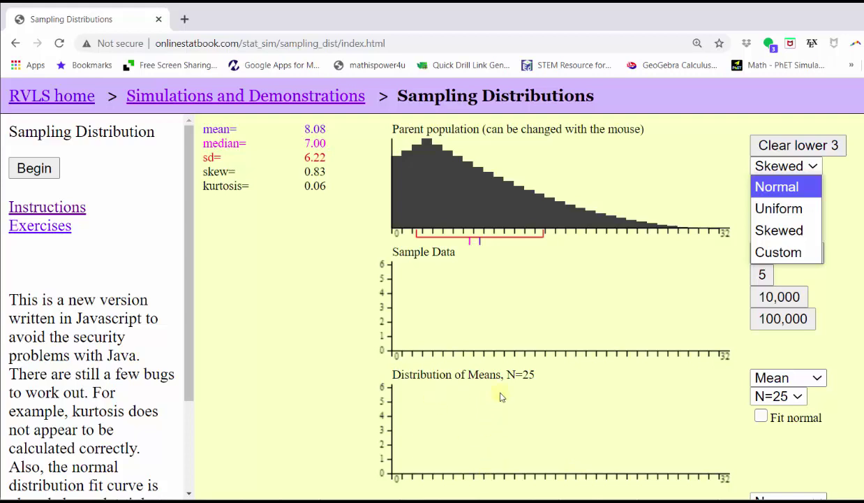
click(807, 236)
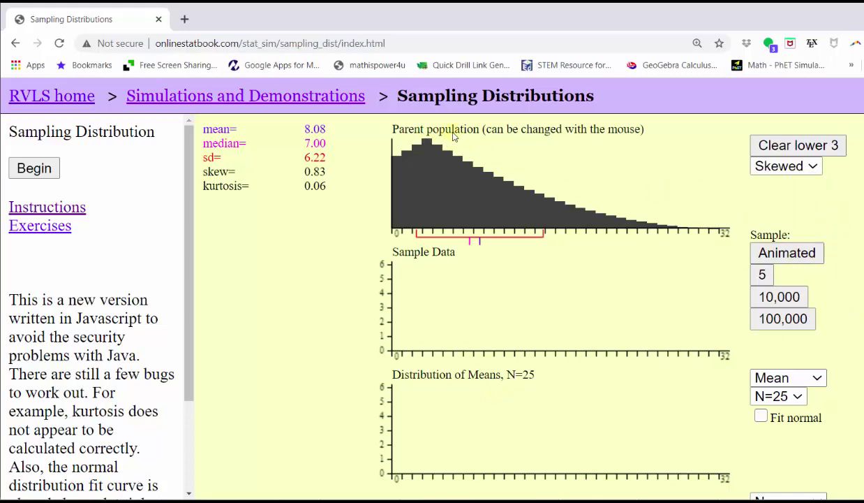
Draw two animated samples of 25 from the skewed population, giving Reps=2 with median 6.00.
click(786, 253)
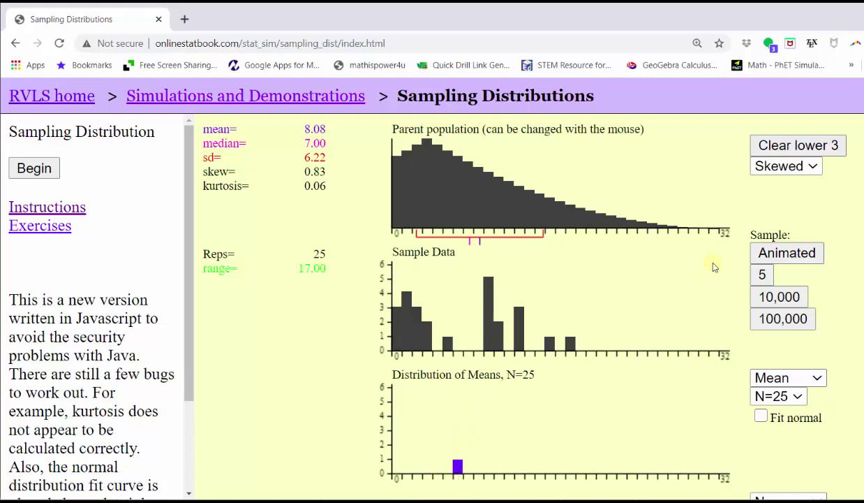
click(782, 254)
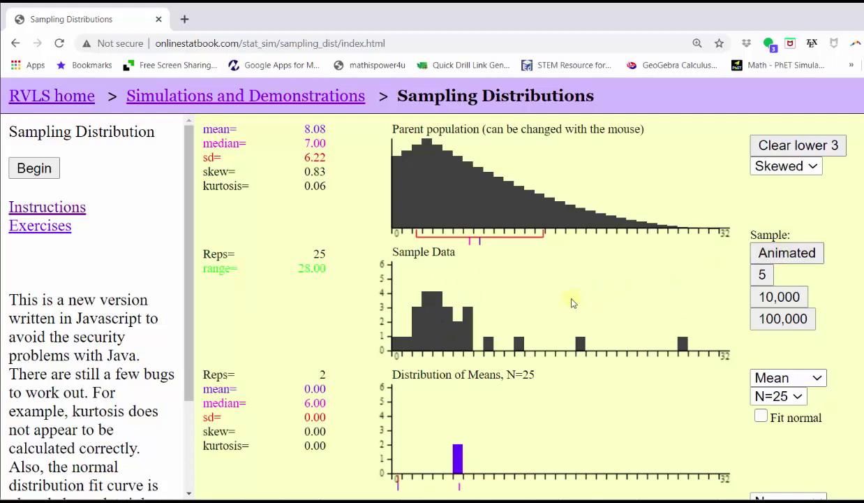
Add 5, 5, then five 10,000 batches to reach 50,012 means, and overlay a fitted normal curve.
click(762, 276)
click(762, 276)
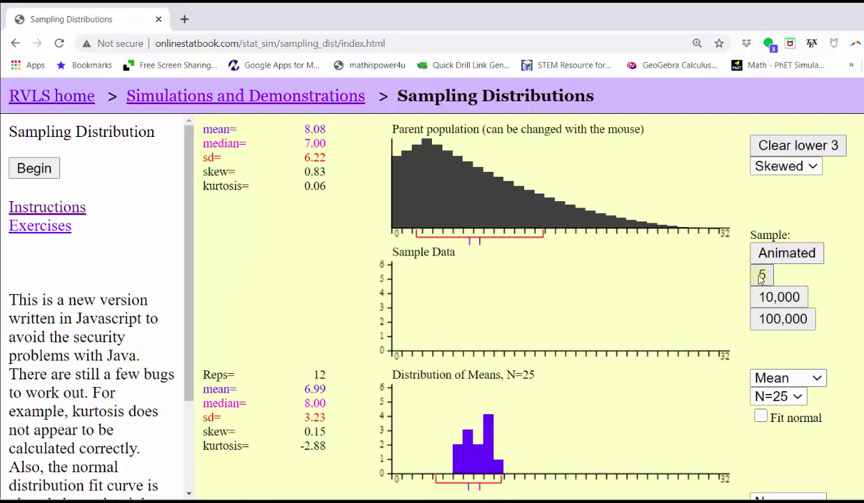
click(765, 298)
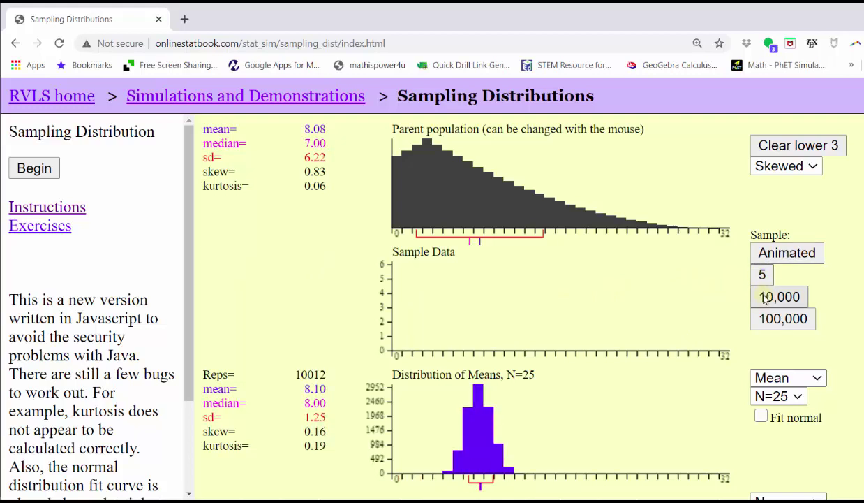
click(765, 298)
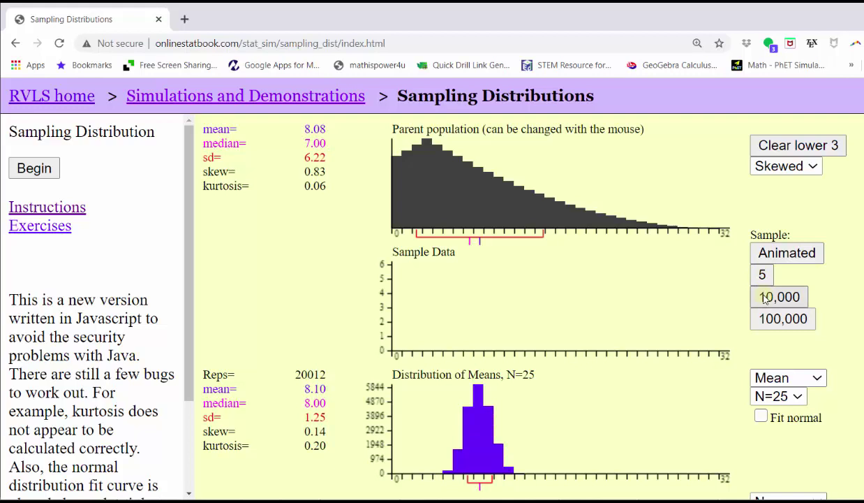
click(765, 298)
click(765, 298)
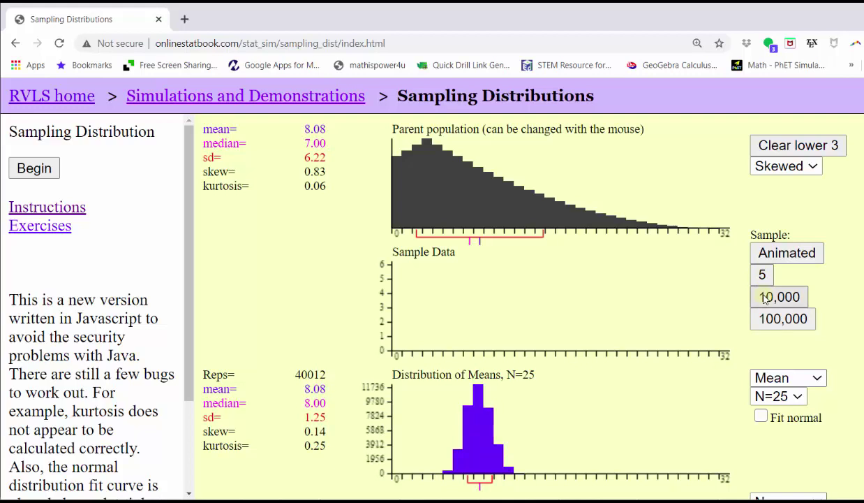
click(765, 298)
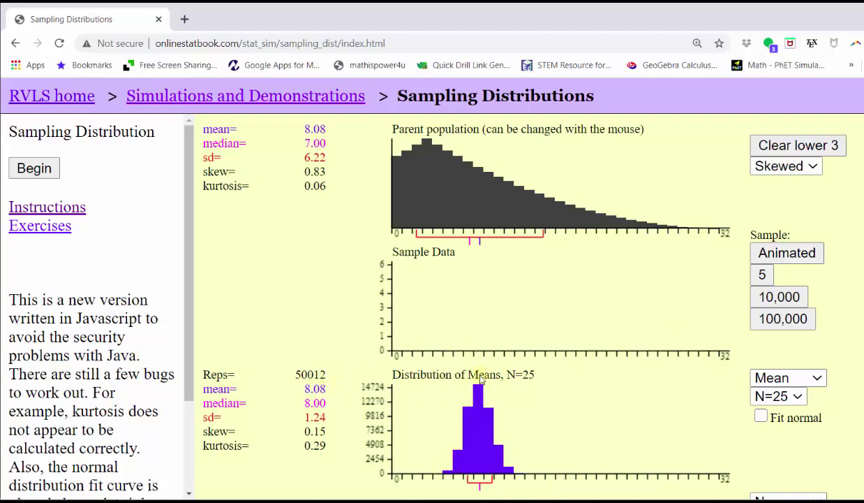
click(761, 416)
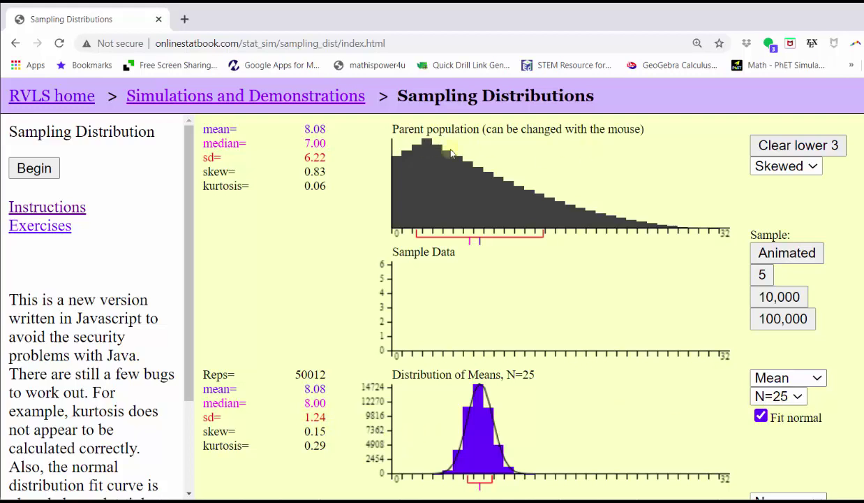
Switch to a Uniform population (sd 9.52) and build 30,001 means: mean 16.00, sd 1.91, skew 0.02.
click(795, 171)
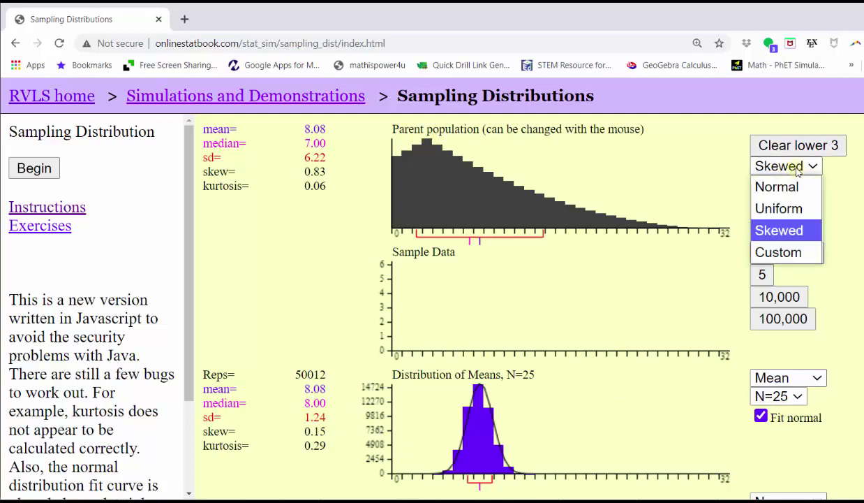
click(791, 210)
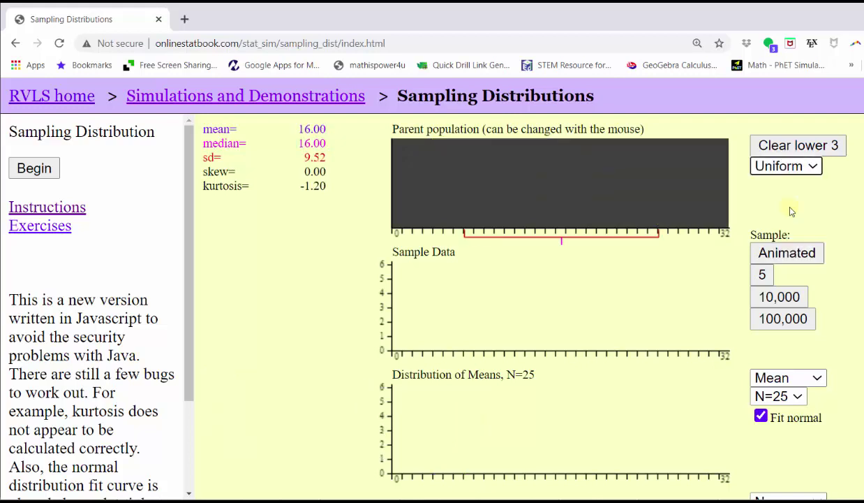
click(787, 254)
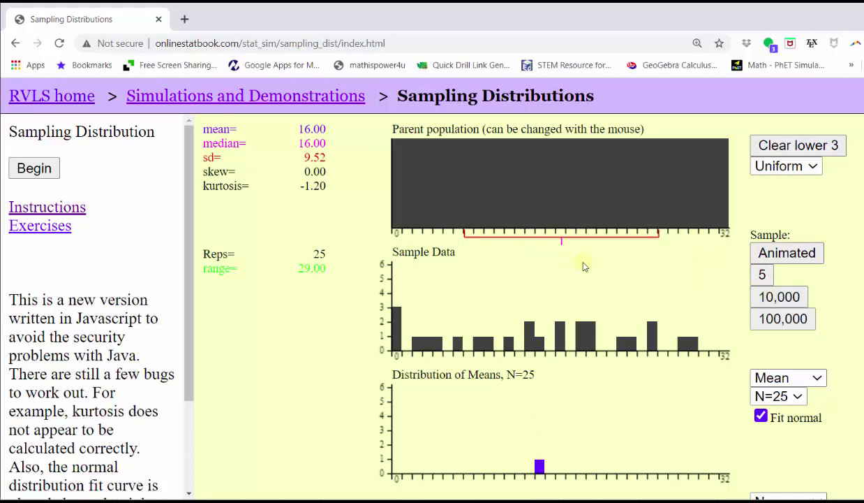
click(779, 296)
click(774, 301)
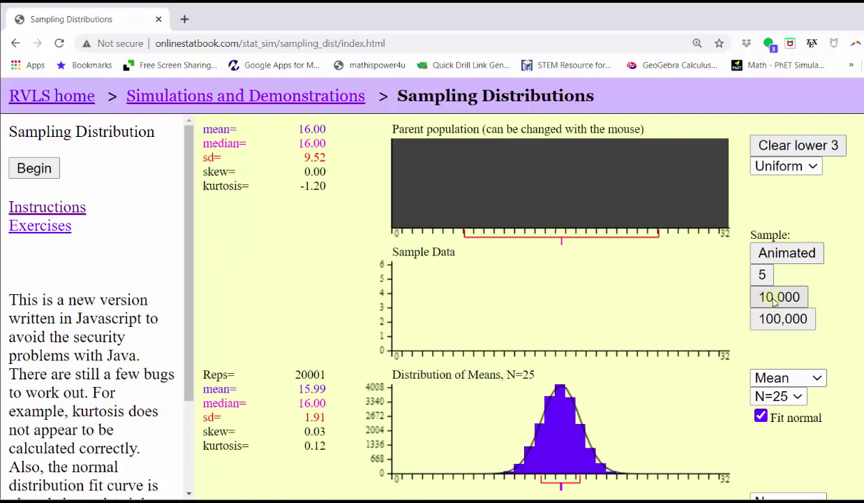
click(774, 300)
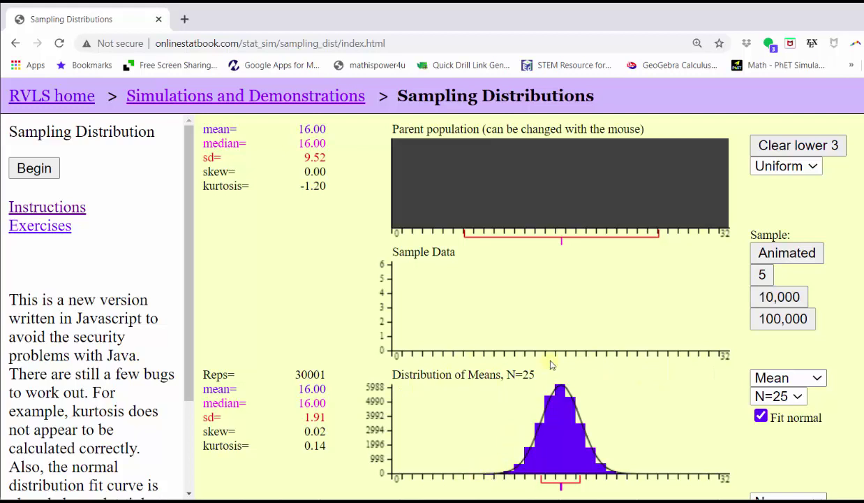
click(589, 474)
click(801, 168)
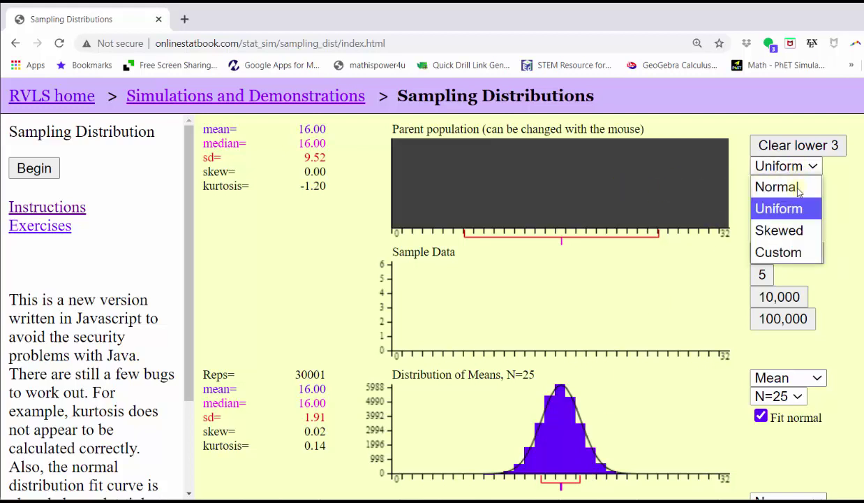
Draw a custom multi-peaked population (mean 15.52, sd 8.53) and take one animated sample of 25.
click(778, 252)
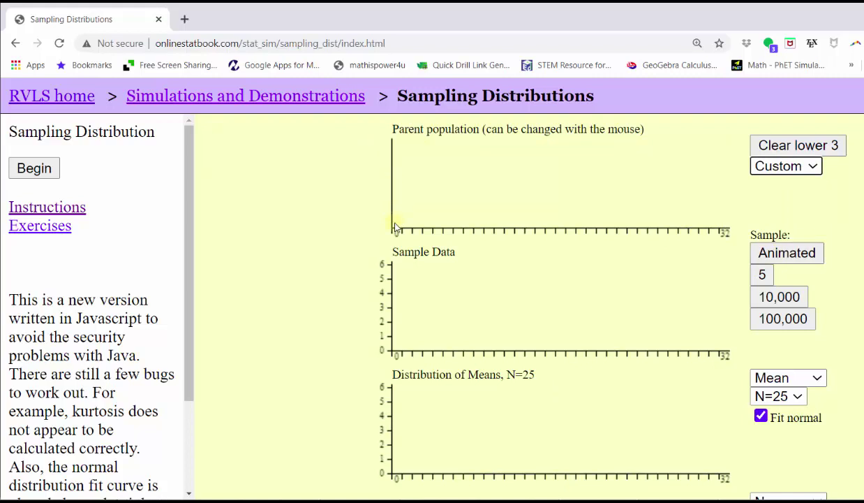
mouse_move(395, 228)
mouse_down()
mouse_move(440, 174)
mouse_move(461, 209)
mouse_move(495, 171)
mouse_move(517, 218)
mouse_move(546, 163)
mouse_move(567, 204)
mouse_move(592, 197)
mouse_move(593, 175)
mouse_move(632, 209)
mouse_move(653, 171)
mouse_move(684, 160)
mouse_move(687, 187)
mouse_move(708, 218)
mouse_up()
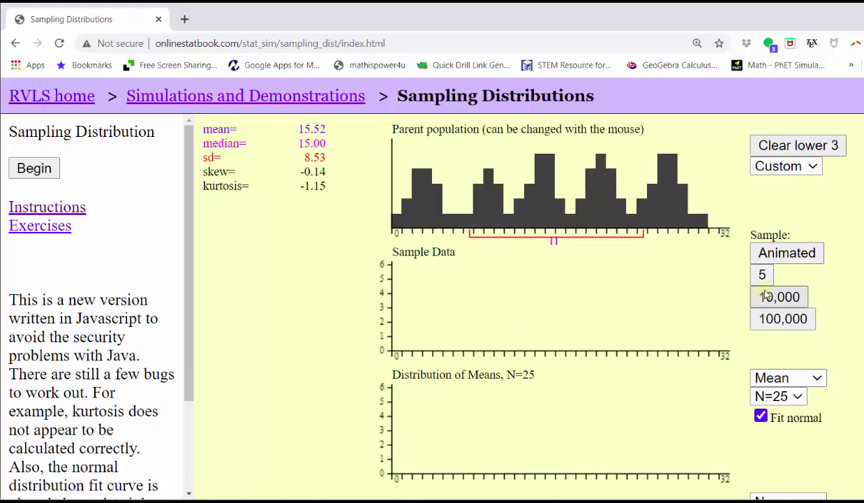
click(787, 254)
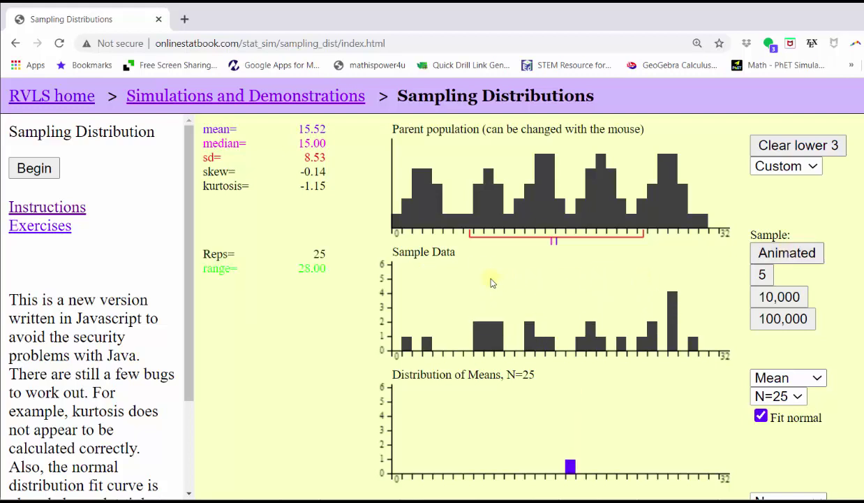
Draw N=25 sample means from the custom population five at a time, twelve times.
click(764, 274)
click(763, 274)
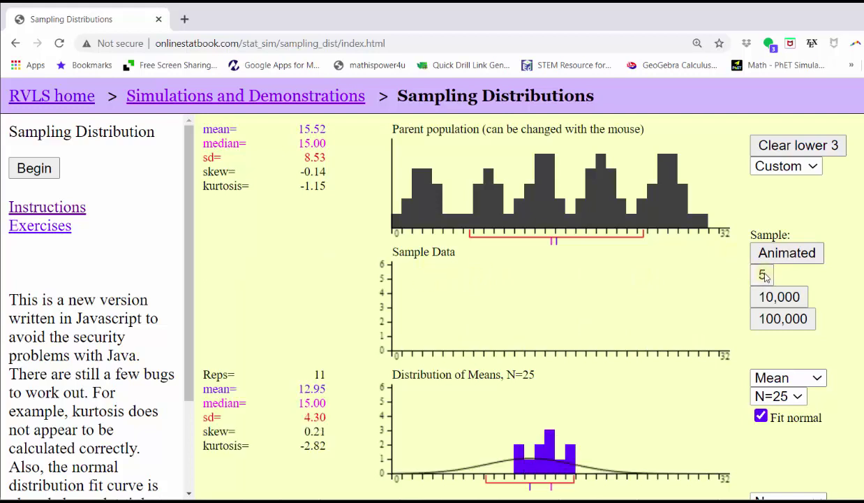
click(764, 275)
click(763, 274)
click(763, 274)
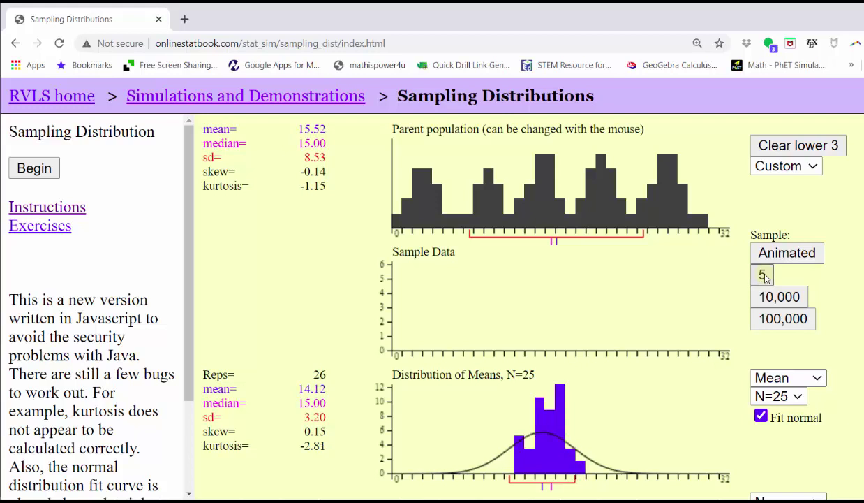
click(764, 274)
click(763, 274)
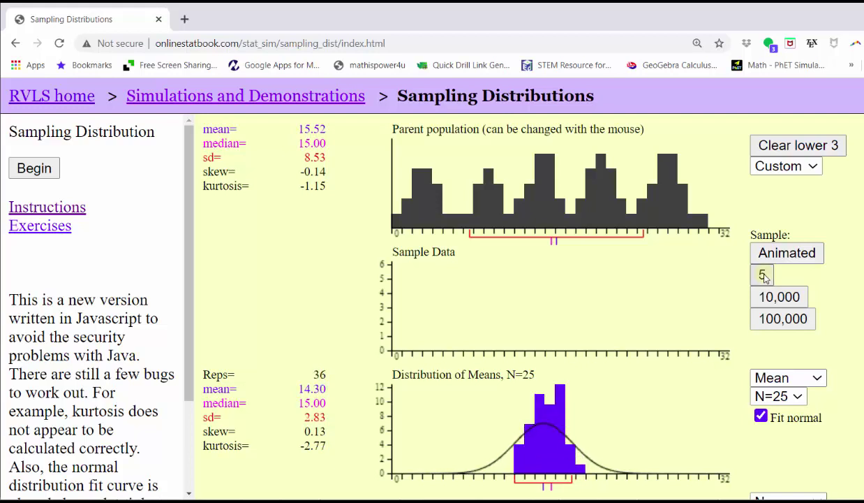
click(764, 274)
click(763, 275)
click(764, 274)
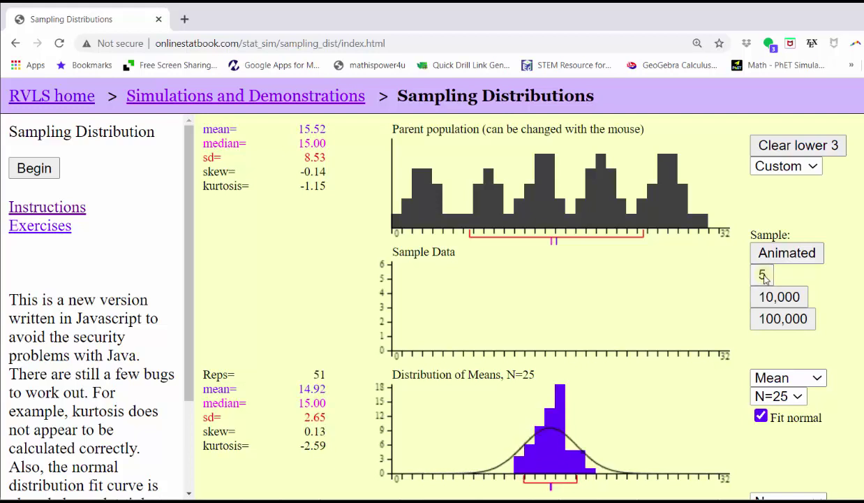
click(764, 274)
click(764, 274)
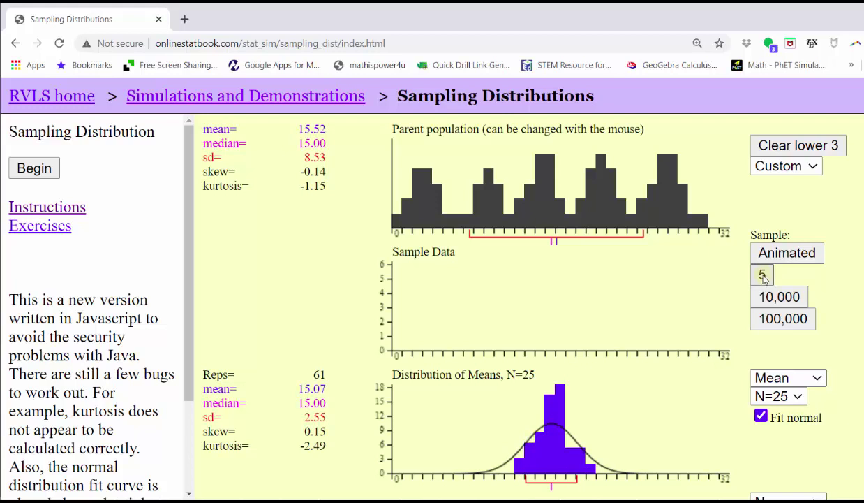
Add three batches of 10,000 sample means, about 30,000 total, forming a normal histogram.
click(768, 299)
click(768, 299)
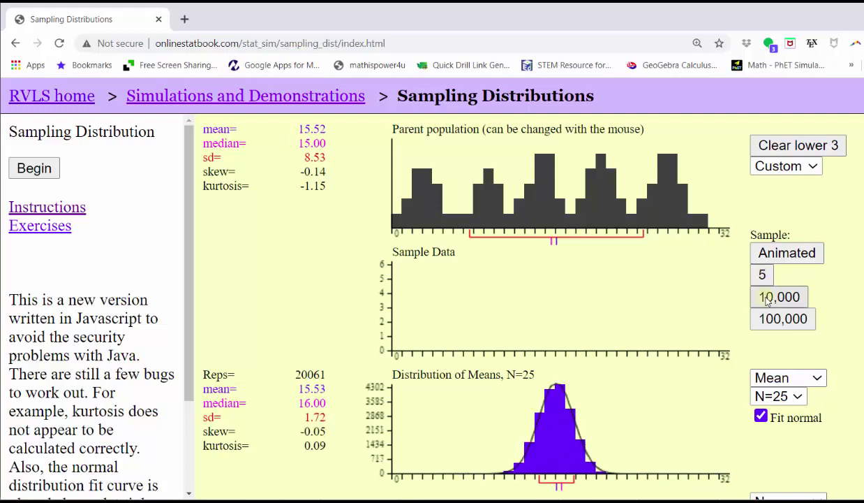
click(768, 299)
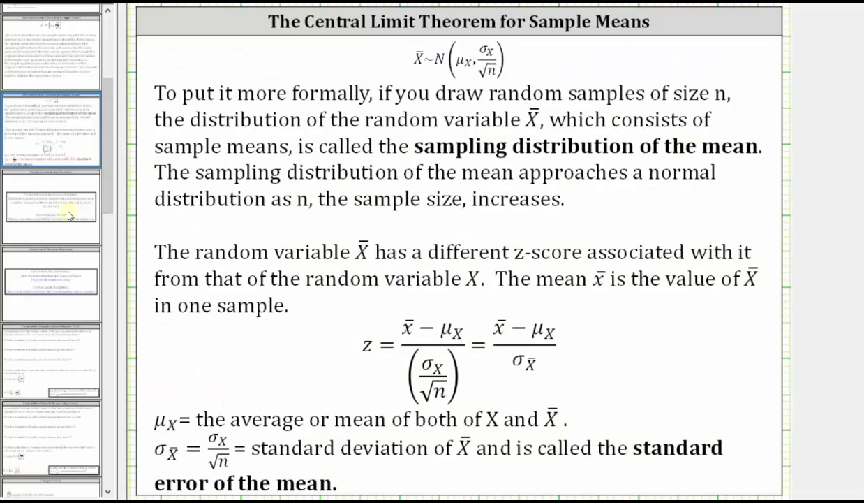
Advance past the OpenStax Introductory Statistics slide to the Central Limit Theorem Simulation slide.
click(67, 213)
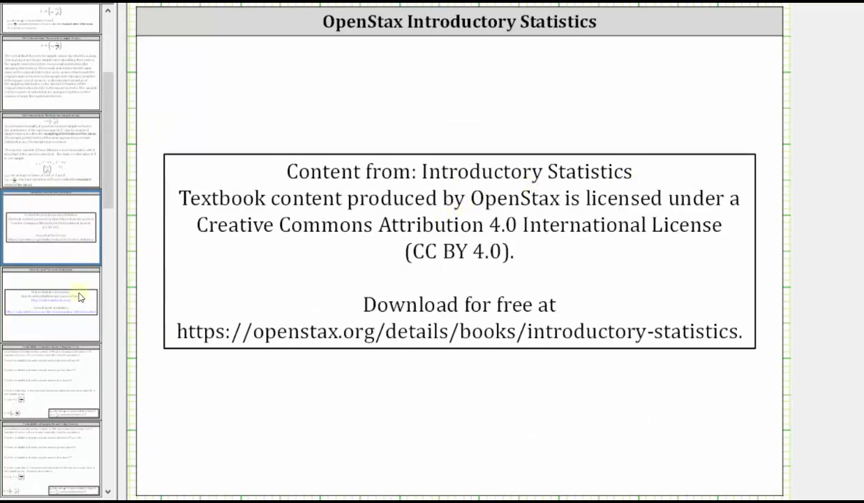
click(50, 305)
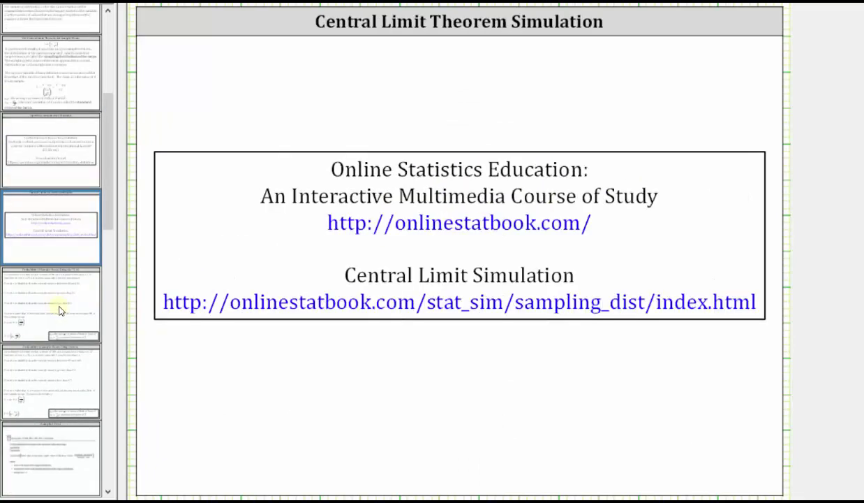